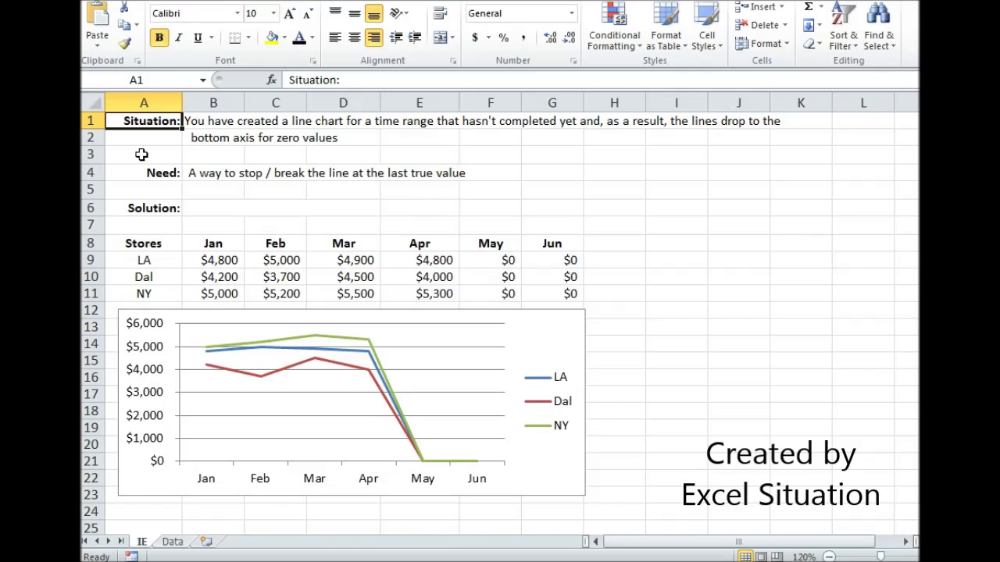
# Review the Need statement and LA's January–March formulas in the IE table
pyautogui.click(141, 170)
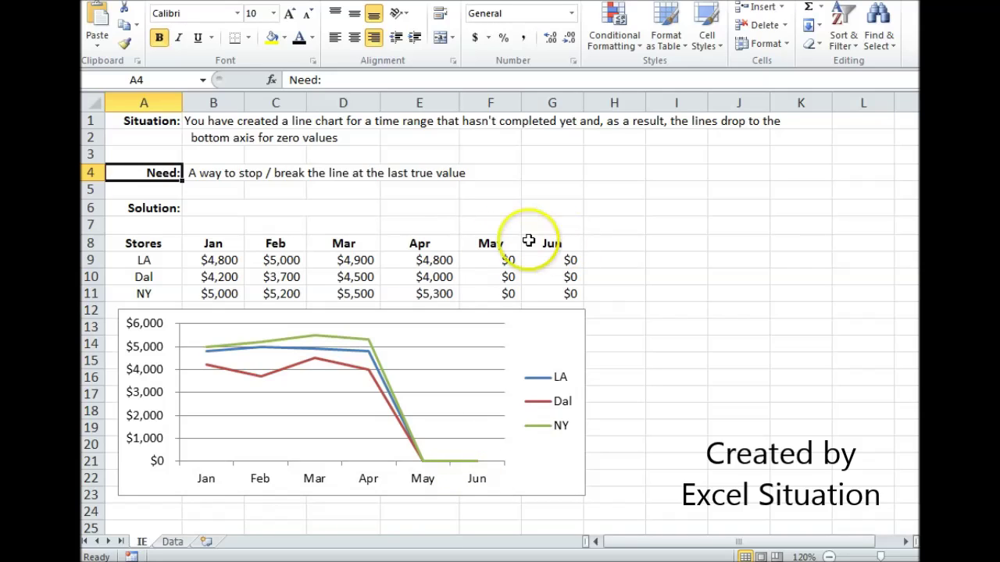
pyautogui.click(217, 261)
pyautogui.click(284, 262)
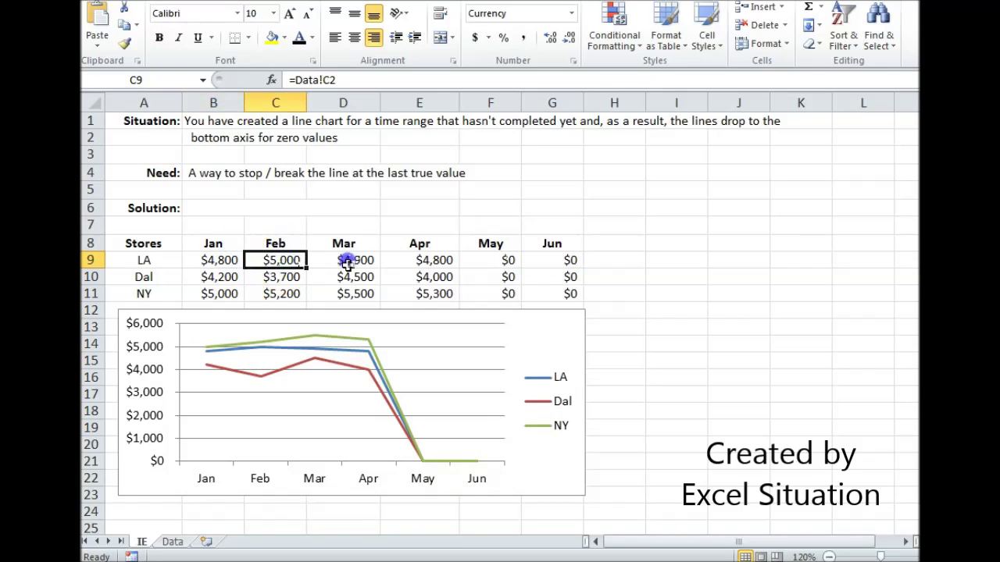
pyautogui.click(341, 260)
# On the Data sheet, confirm that the May and Jun values for LA, Dal and NY are empty
pyautogui.click(173, 541)
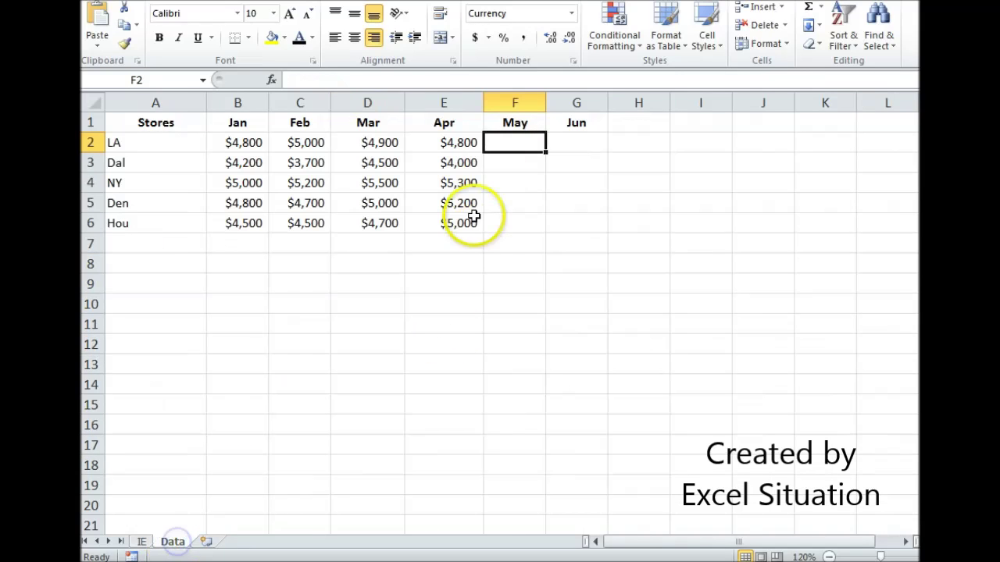
pyautogui.click(582, 142)
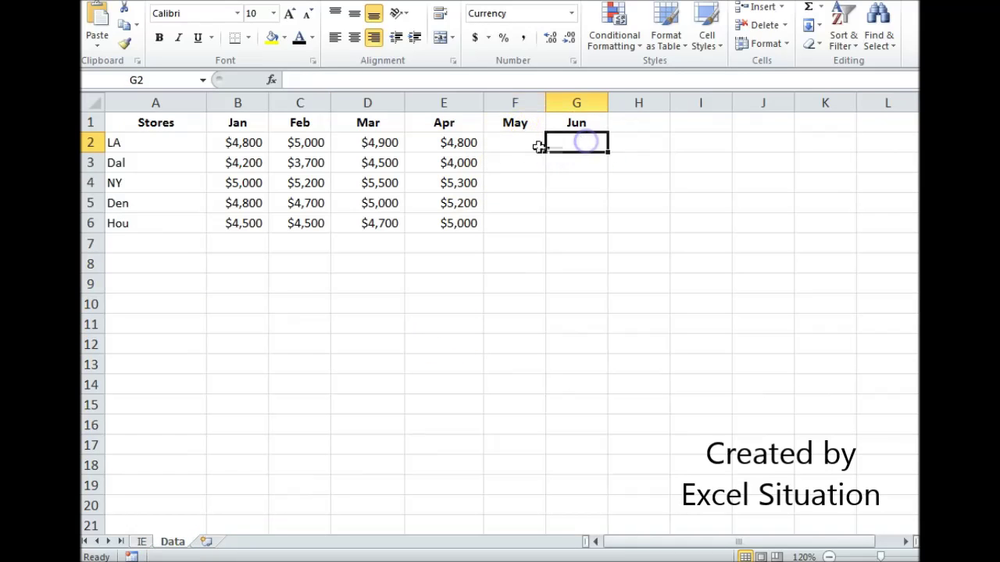
pyautogui.click(533, 147)
pyautogui.click(523, 162)
pyautogui.click(564, 166)
pyautogui.click(571, 185)
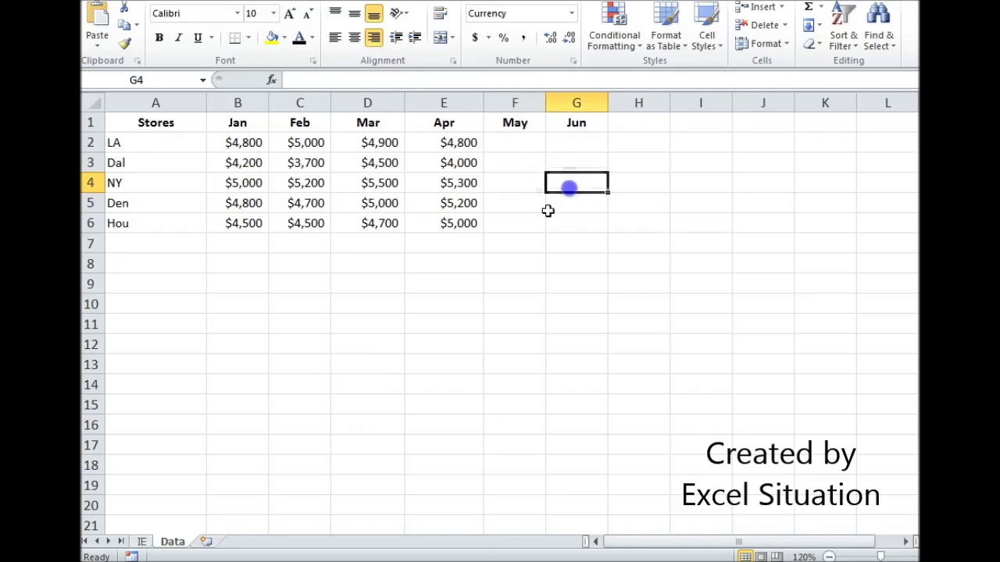
pyautogui.click(142, 541)
# Change LA's May formula in F9 to =IF(Data!F2="","",Data!F2) so it shows blank
pyautogui.click(446, 260)
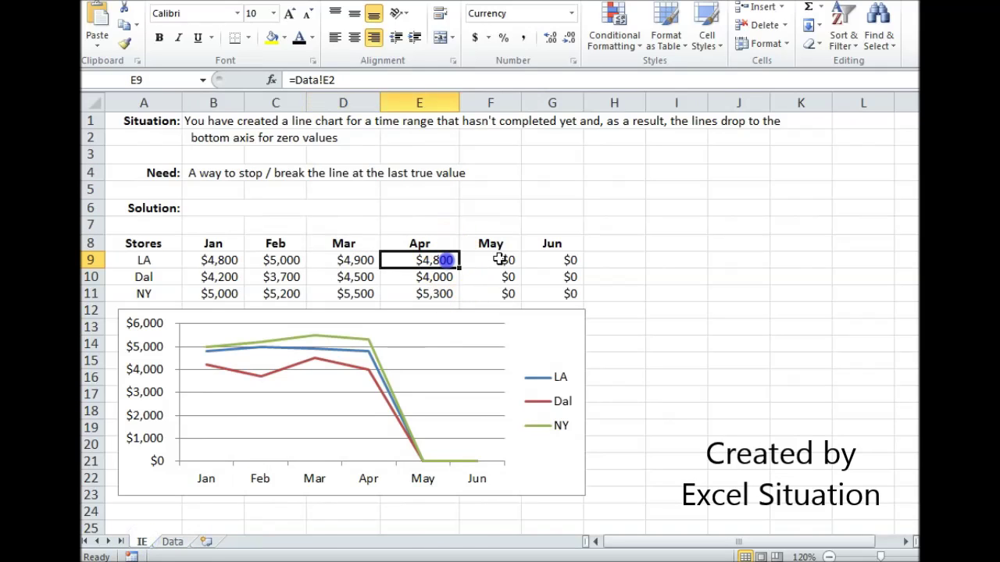
pyautogui.click(505, 260)
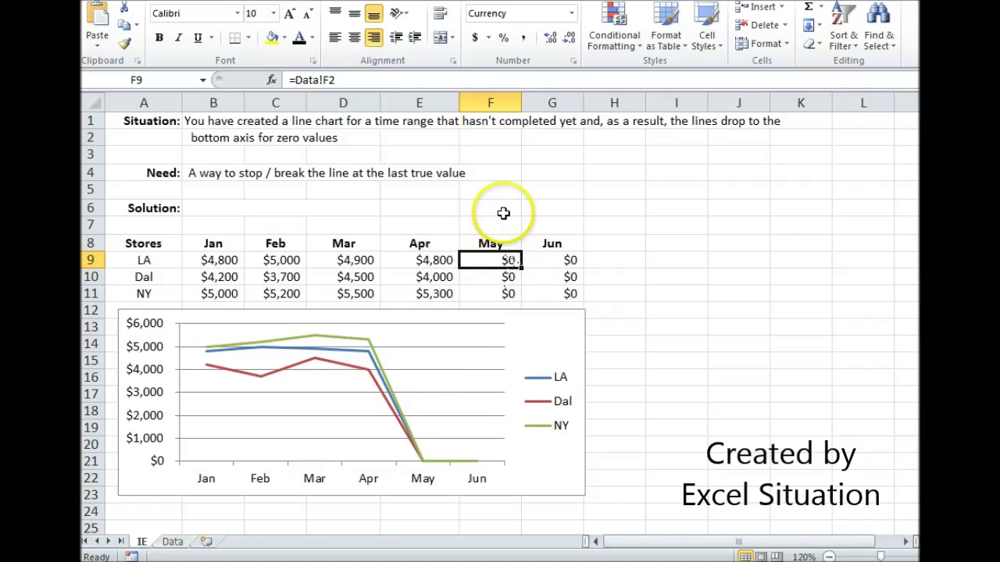
pyautogui.click(293, 80)
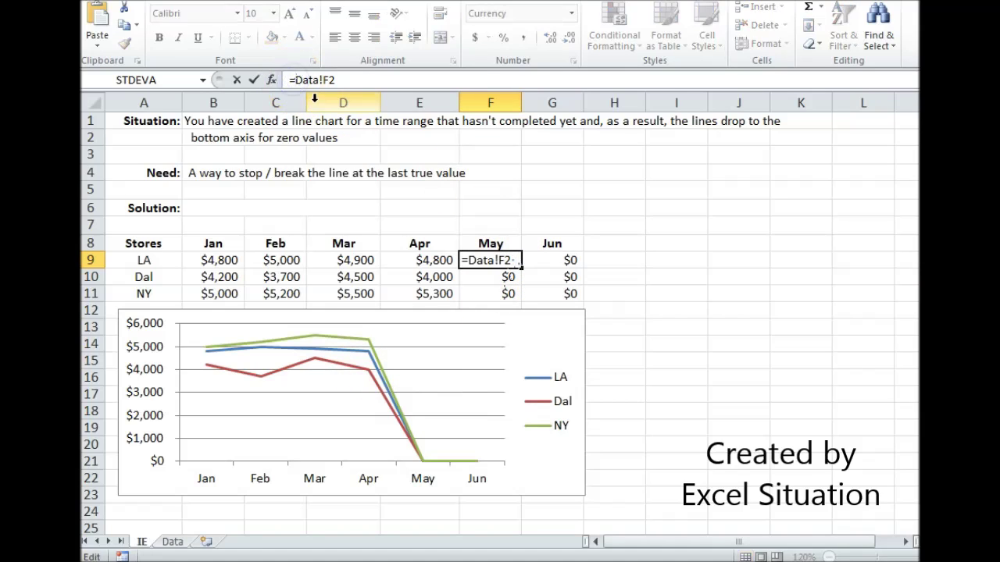
pyautogui.write('if(')
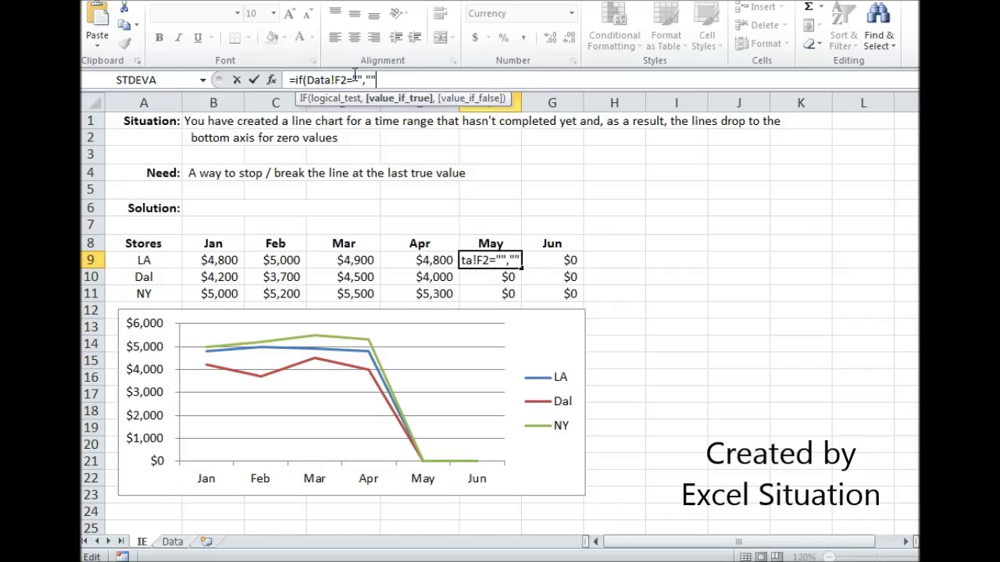
pyautogui.write('="","",Data!F2')
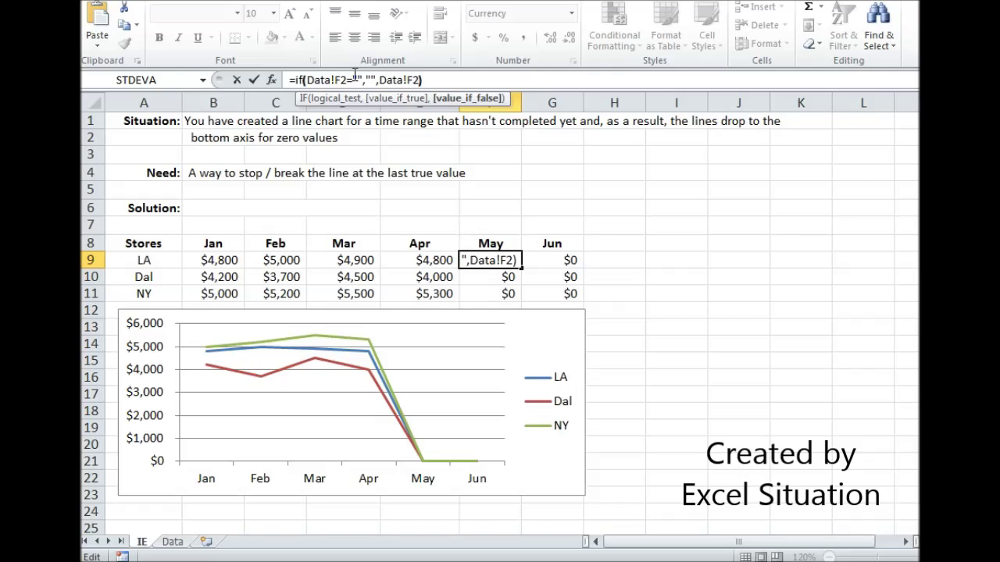
pyautogui.press('Return')
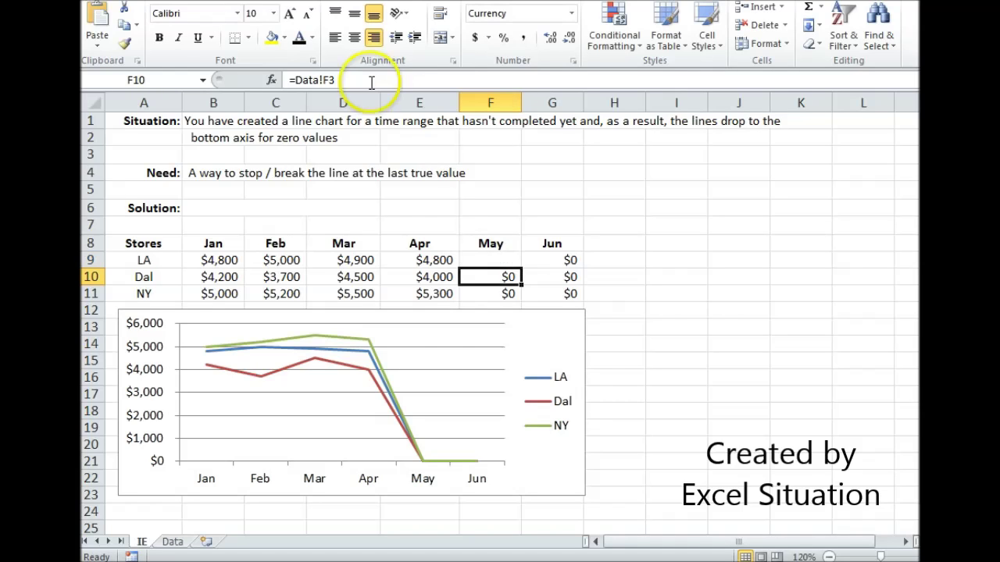
pyautogui.click(491, 260)
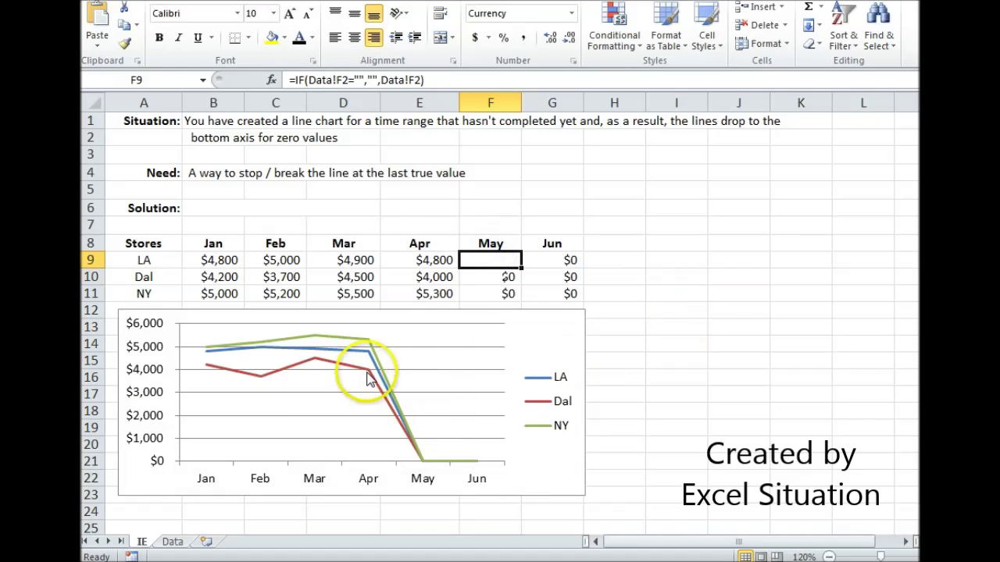
pyautogui.moveTo(419, 466)
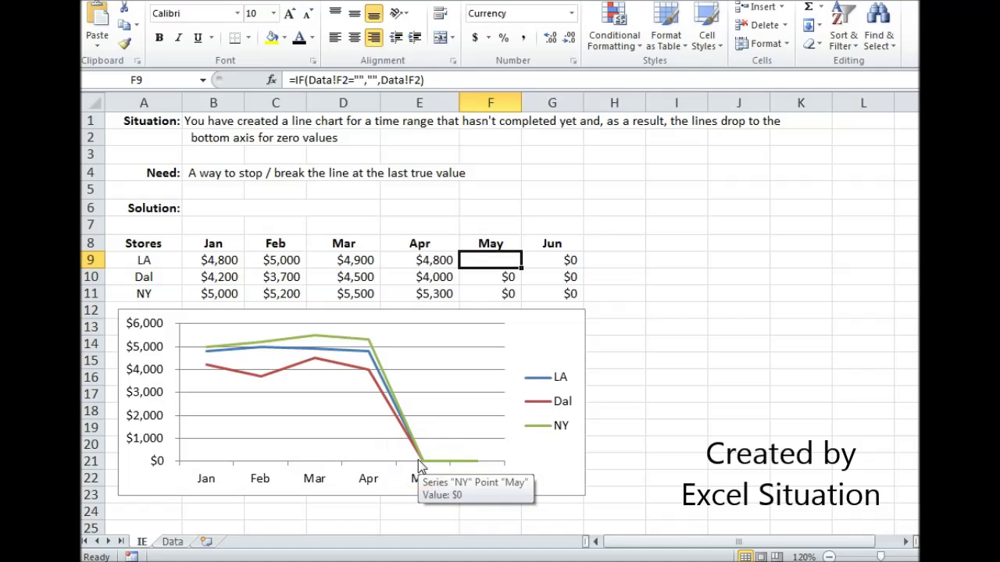
# Restore LA's May cell to =Data!F2 so it shows $0 again
pyautogui.click(500, 262)
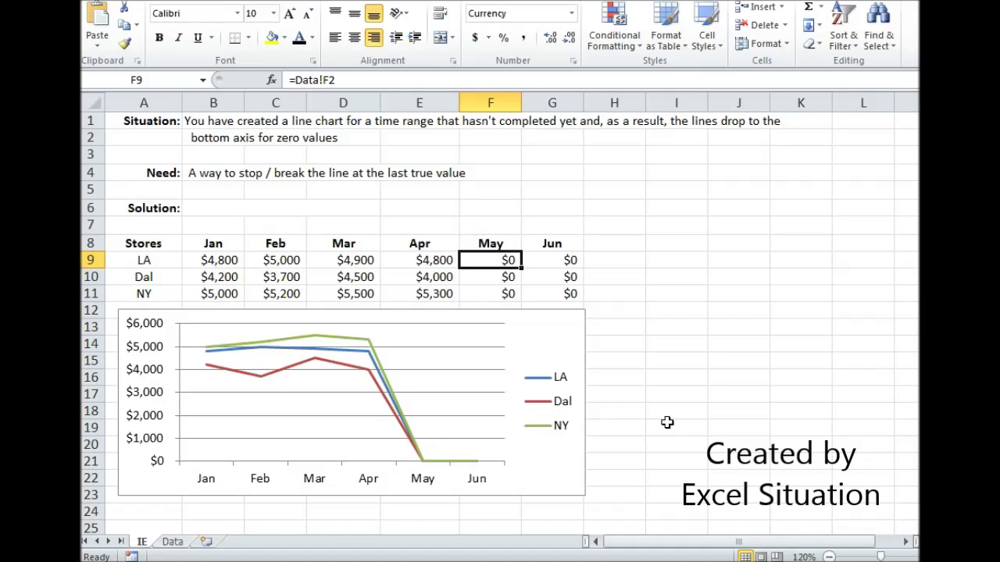
pyautogui.click(229, 258)
# Enter =IF(Data!B2="",NA(),Data!B2) in LA's January cell B9 and fill it across to June
pyautogui.click(295, 80)
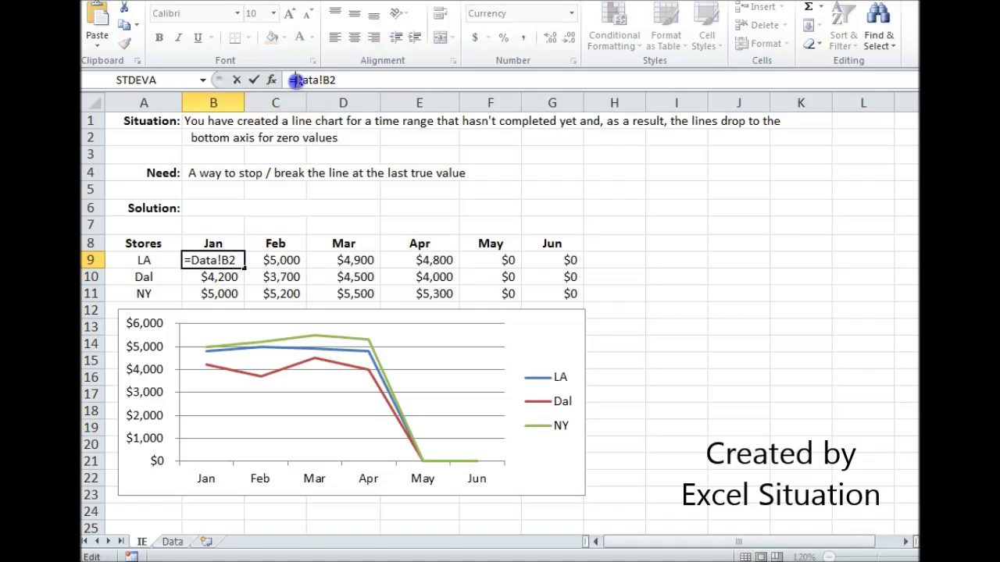
pyautogui.write('if(')
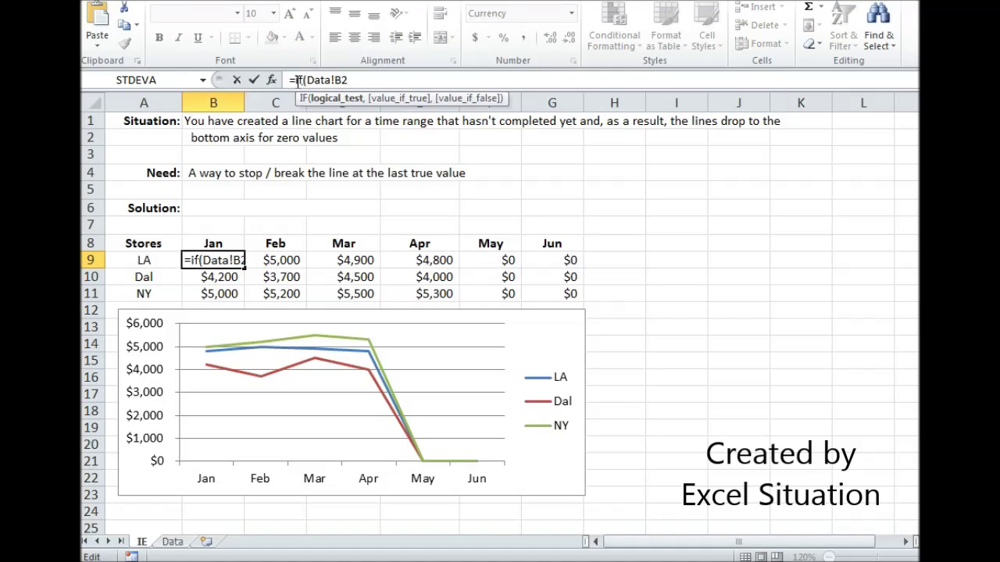
pyautogui.click(349, 82)
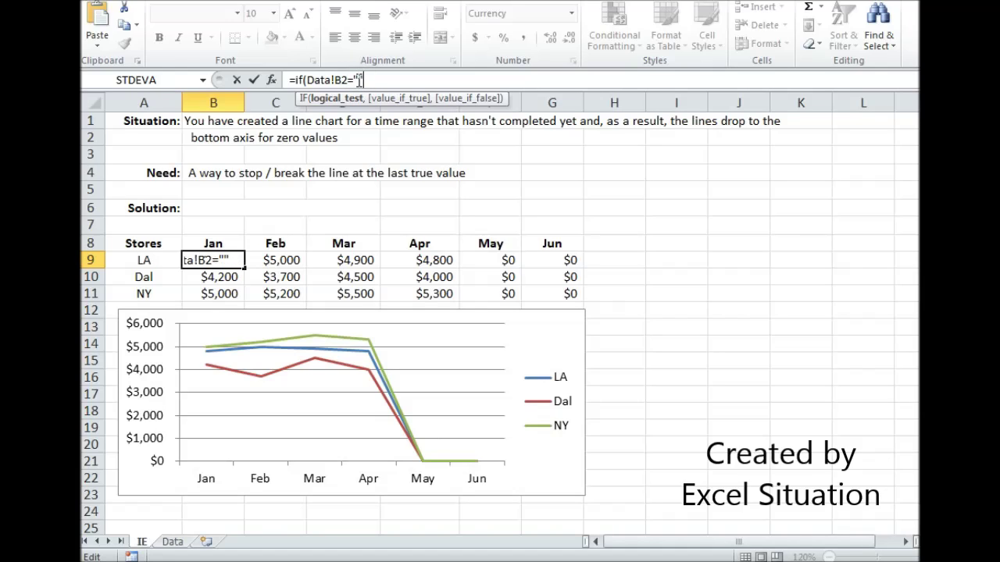
pyautogui.write('na')
pyautogui.press('Tab')
pyautogui.write(')')
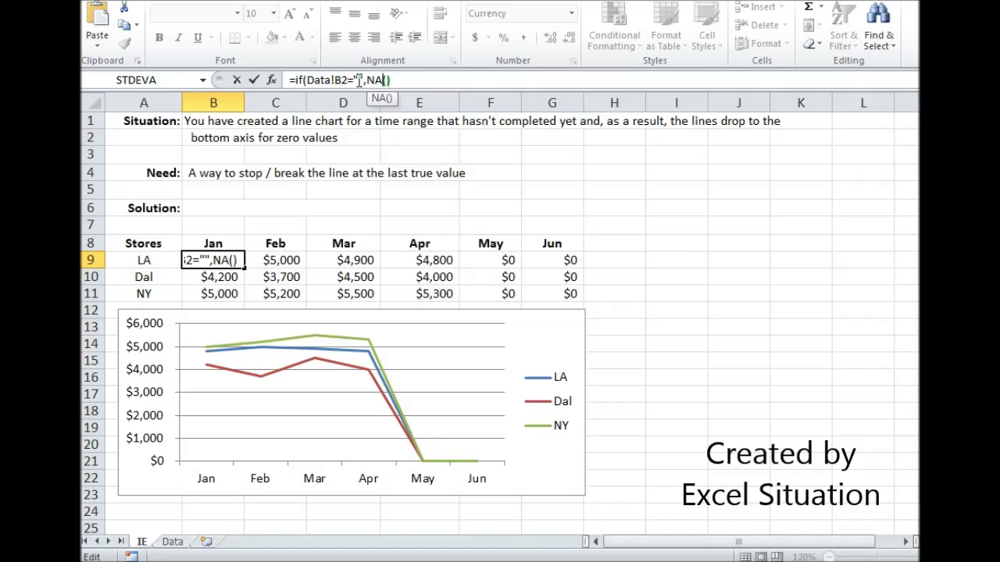
pyautogui.write(',')
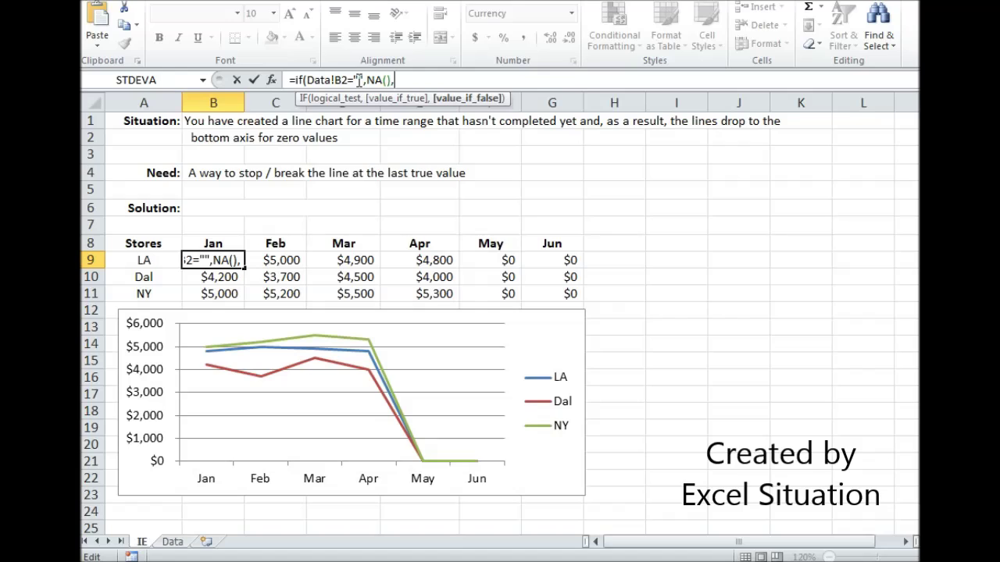
pyautogui.write('Data!B2)')
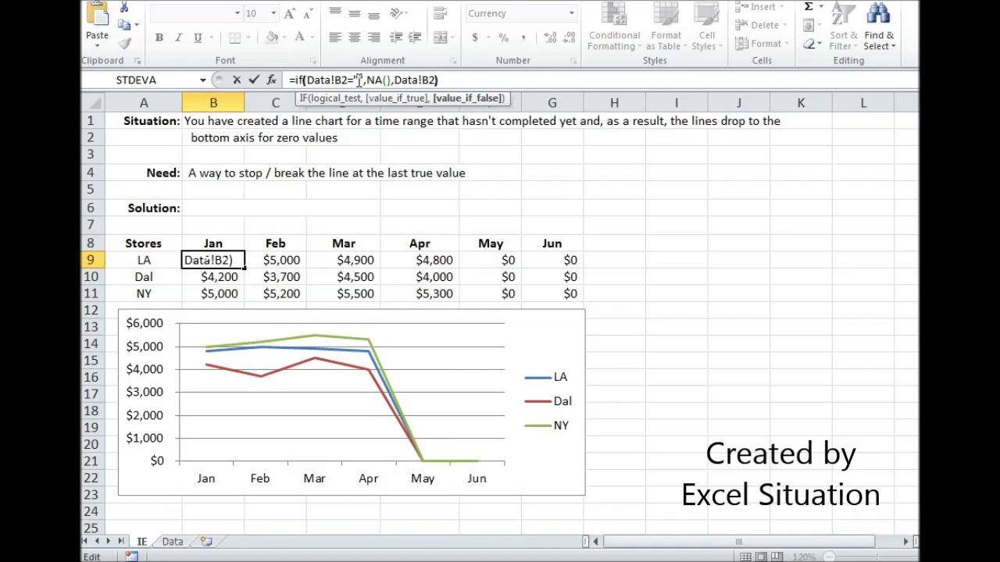
pyautogui.press('Return')
pyautogui.click(237, 261)
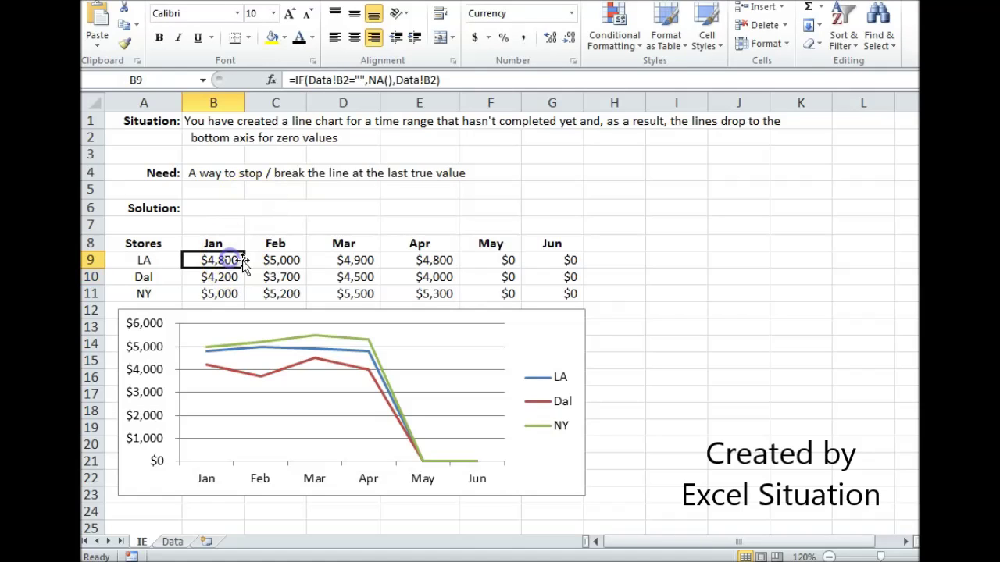
pyautogui.moveTo(305, 263); pyautogui.dragTo(584, 303)
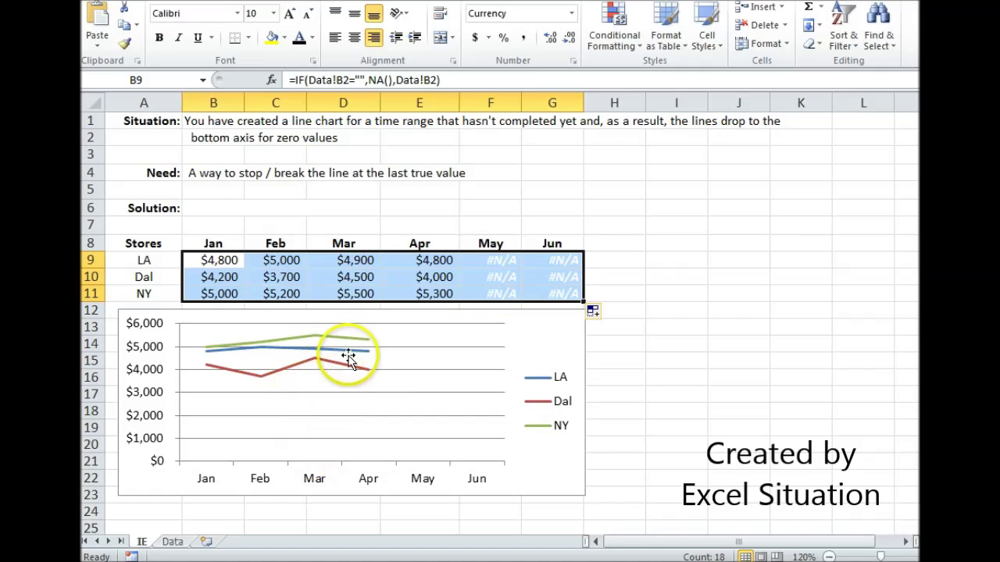
# View the Data sheet showing Jan–Apr sales and empty May and Jun for each store
pyautogui.click(172, 545)
# Enter 50 as LA's May value on the Data sheet and check LA's May cell on the IE sheet
pyautogui.click(511, 143)
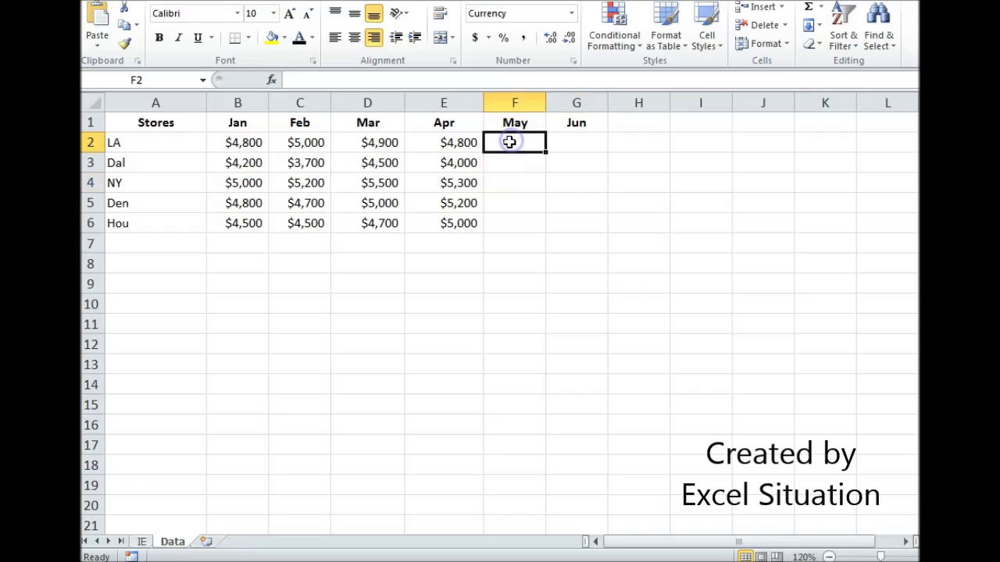
pyautogui.write('5000')
pyautogui.press('Return')
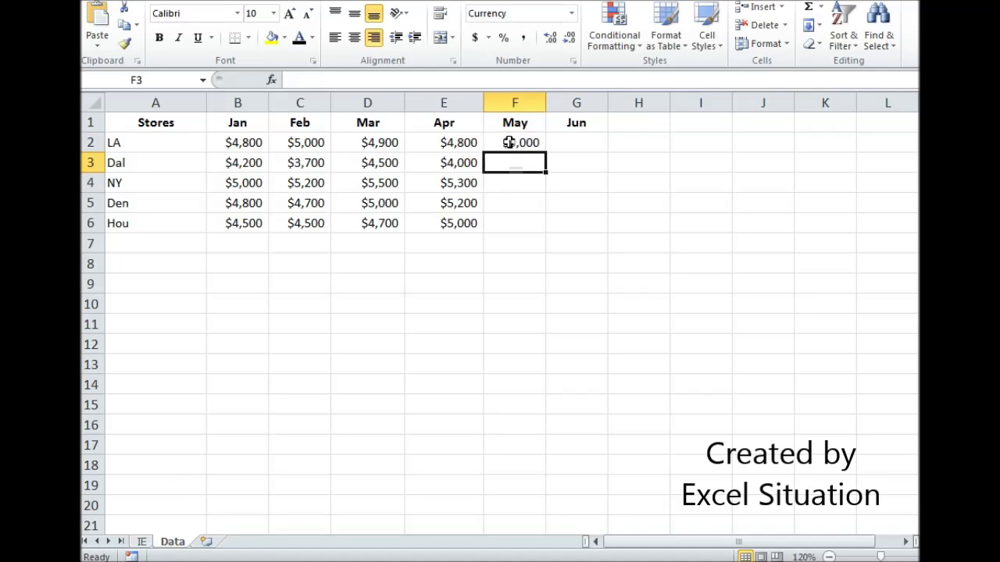
pyautogui.click(142, 542)
pyautogui.click(653, 359)
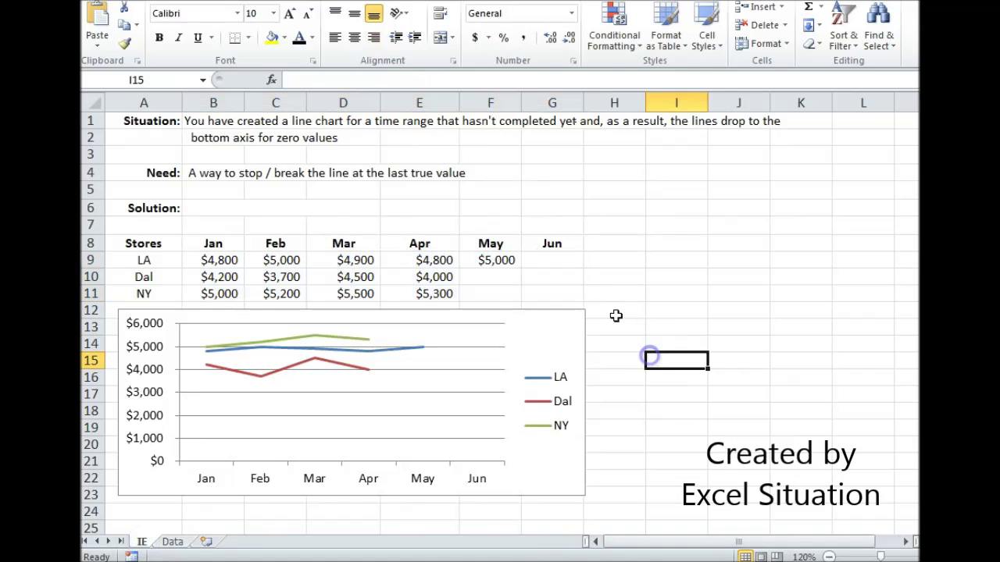
pyautogui.click(492, 260)
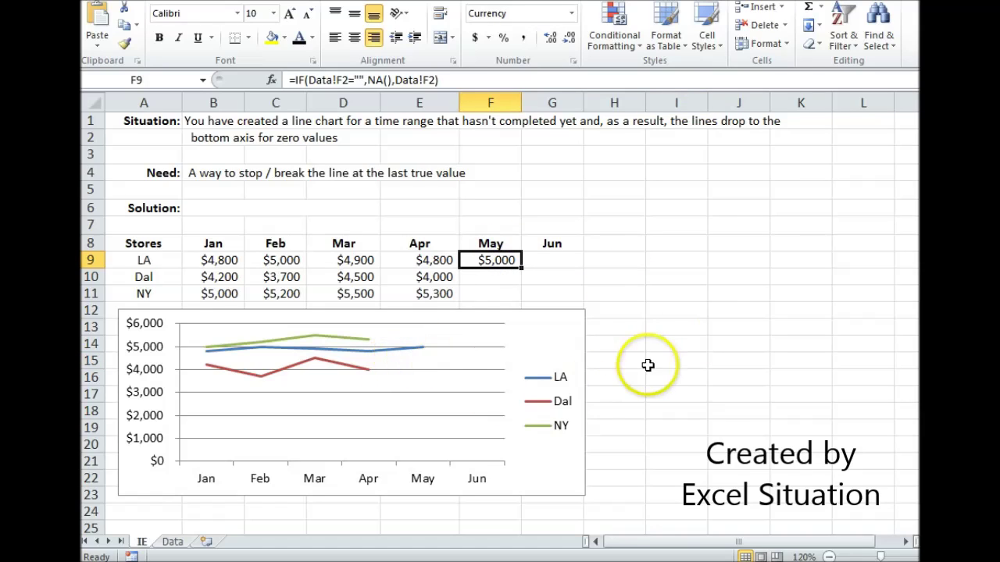
# Set LA's March value in D2 to 0 and check LA's March cell in the IE chart table
pyautogui.click(174, 542)
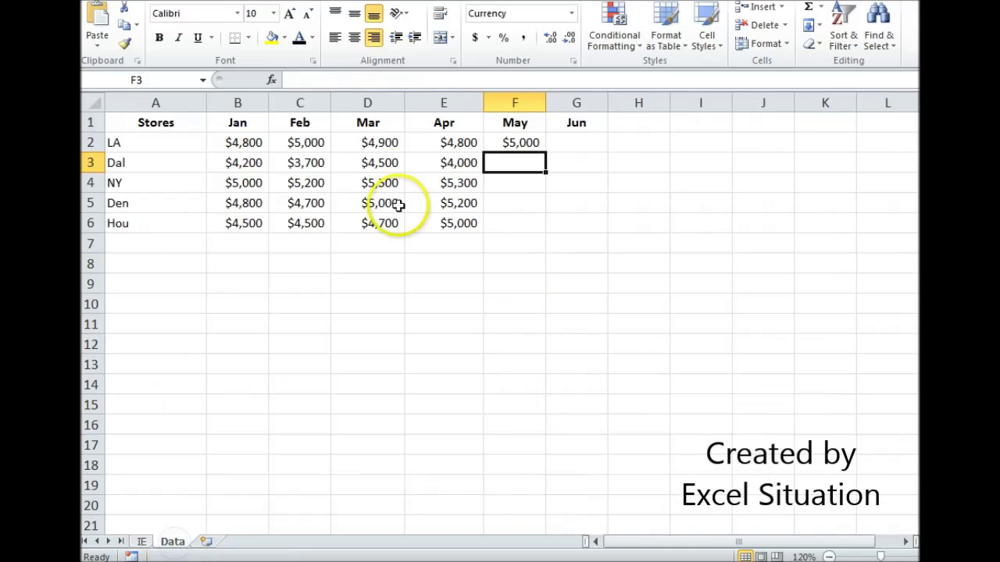
pyautogui.click(383, 142)
pyautogui.write('0')
pyautogui.press('Return')
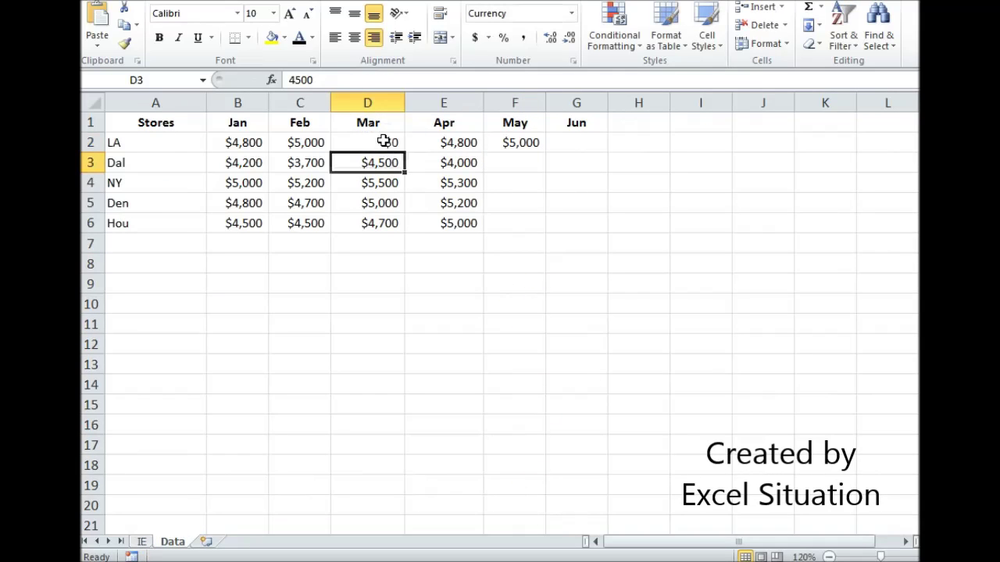
pyautogui.click(141, 541)
pyautogui.click(340, 263)
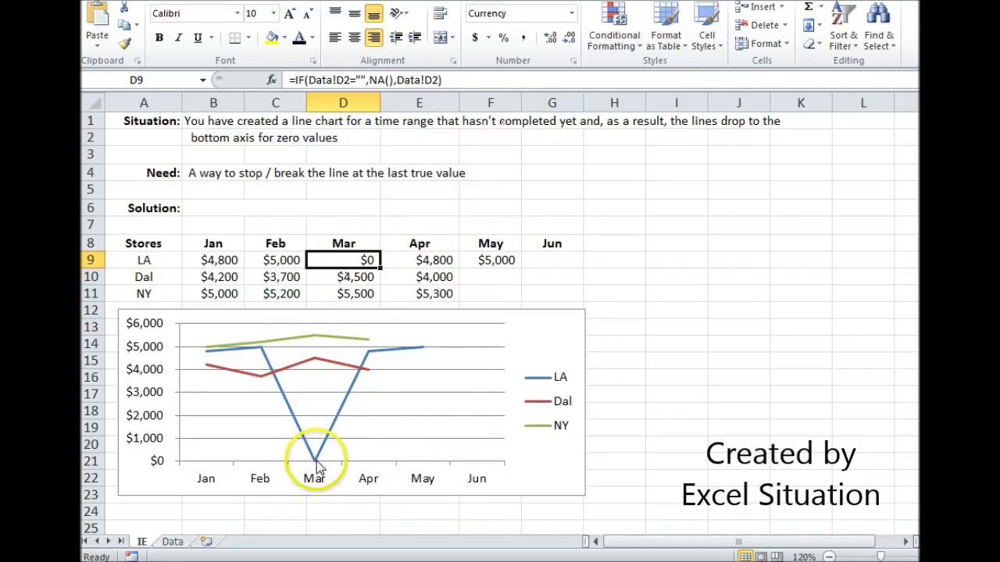
pyautogui.moveTo(214, 260); pyautogui.dragTo(530, 295)
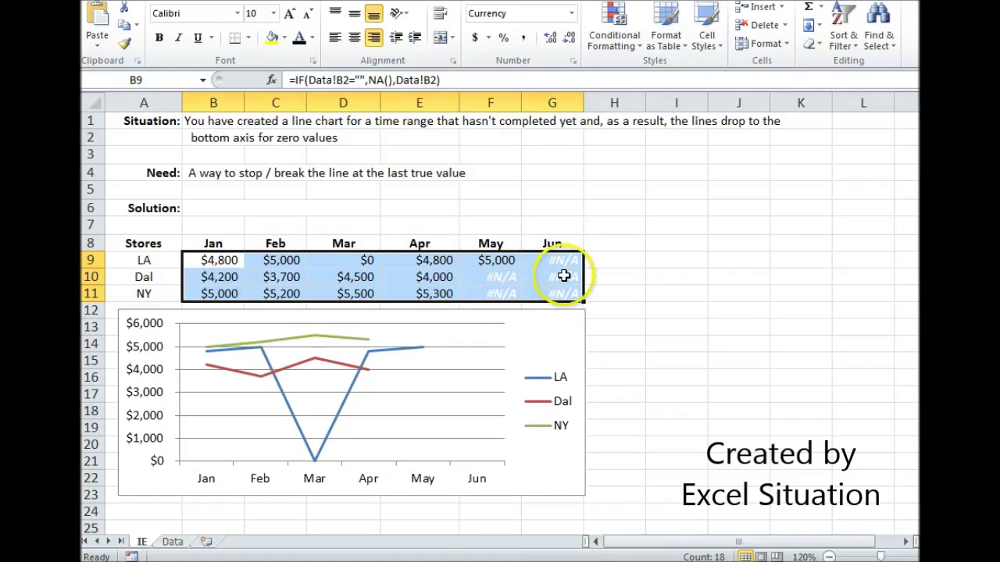
pyautogui.click(635, 338)
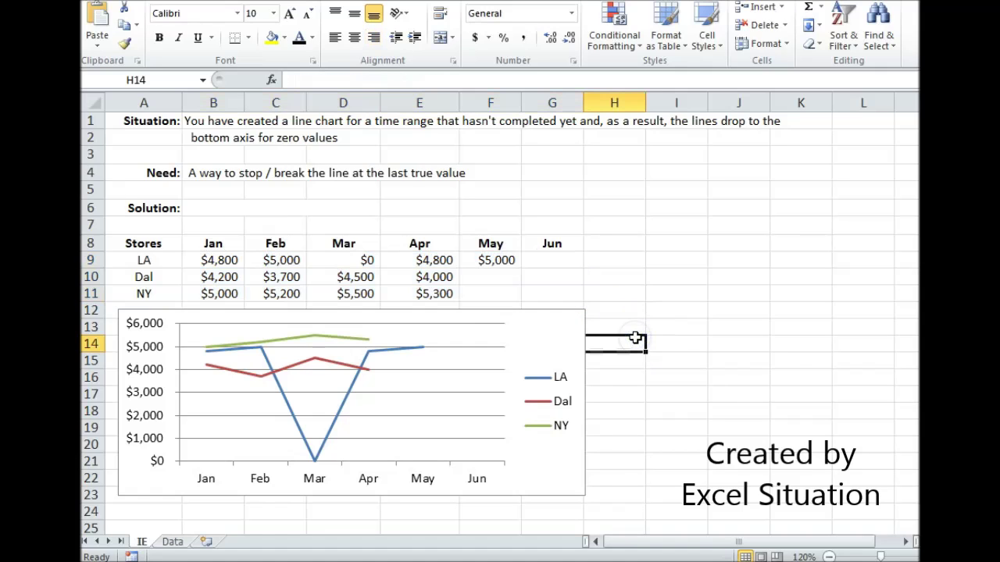
pyautogui.click(232, 260)
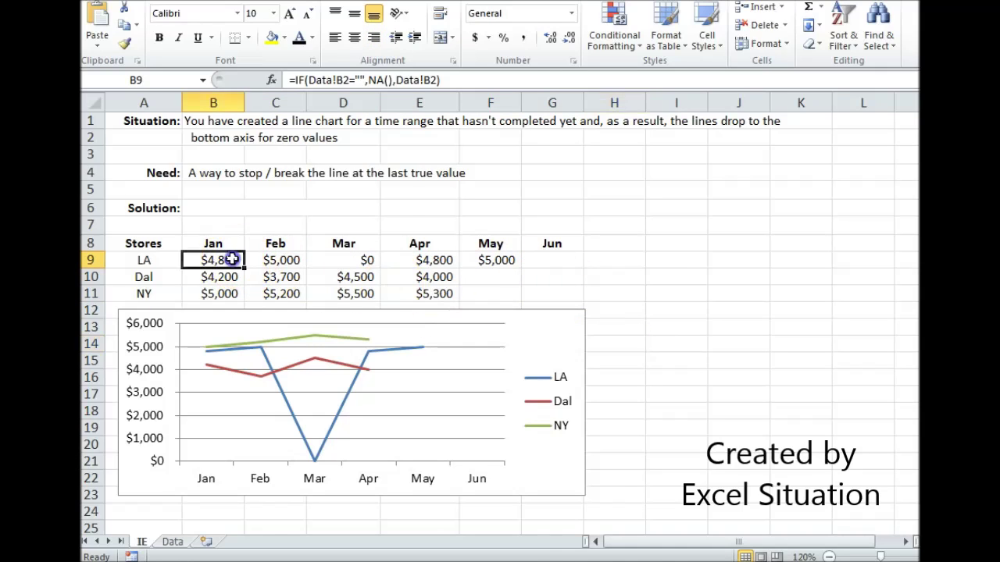
pyautogui.moveTo(232, 260); pyautogui.dragTo(534, 287)
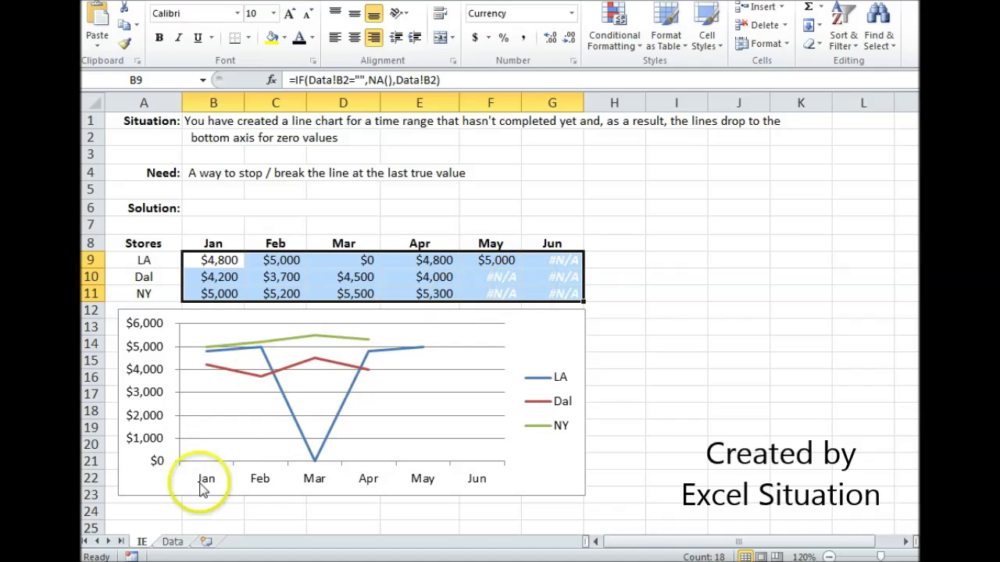
pyautogui.click(173, 541)
pyautogui.click(513, 170)
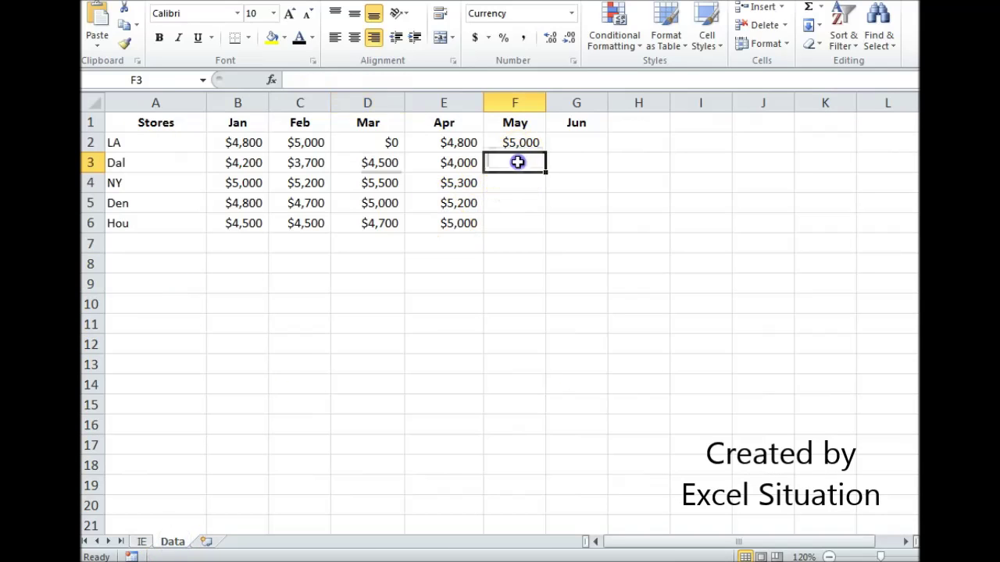
pyautogui.click(521, 186)
pyautogui.click(141, 541)
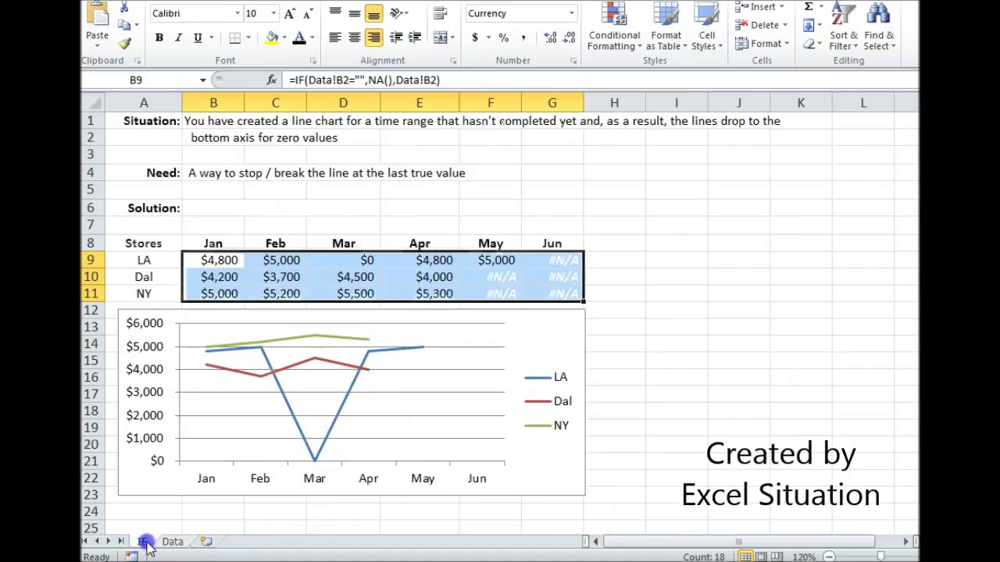
# Edit the =Data!B2="" conditional formatting rule so its font colour is white
pyautogui.click(636, 50)
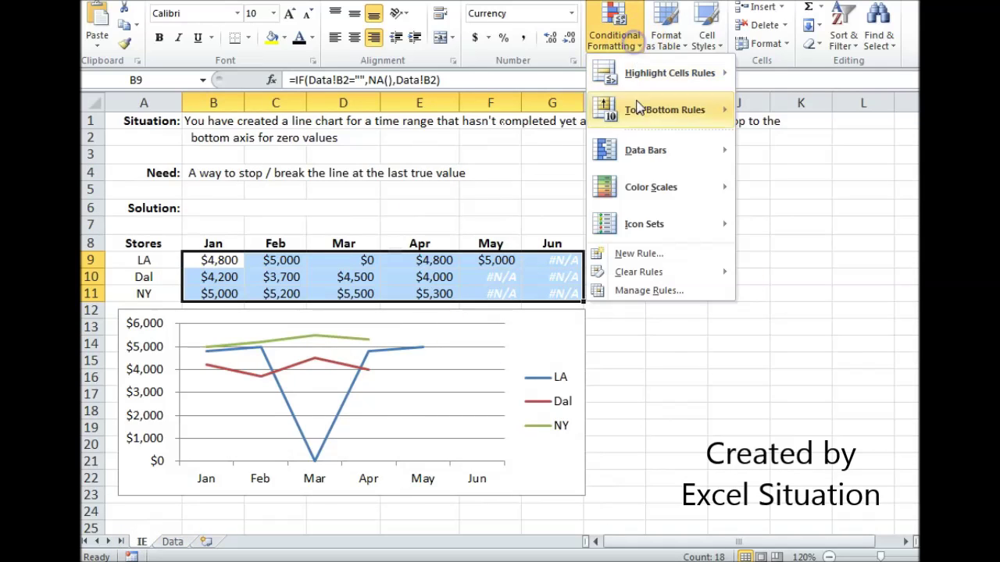
pyautogui.click(640, 288)
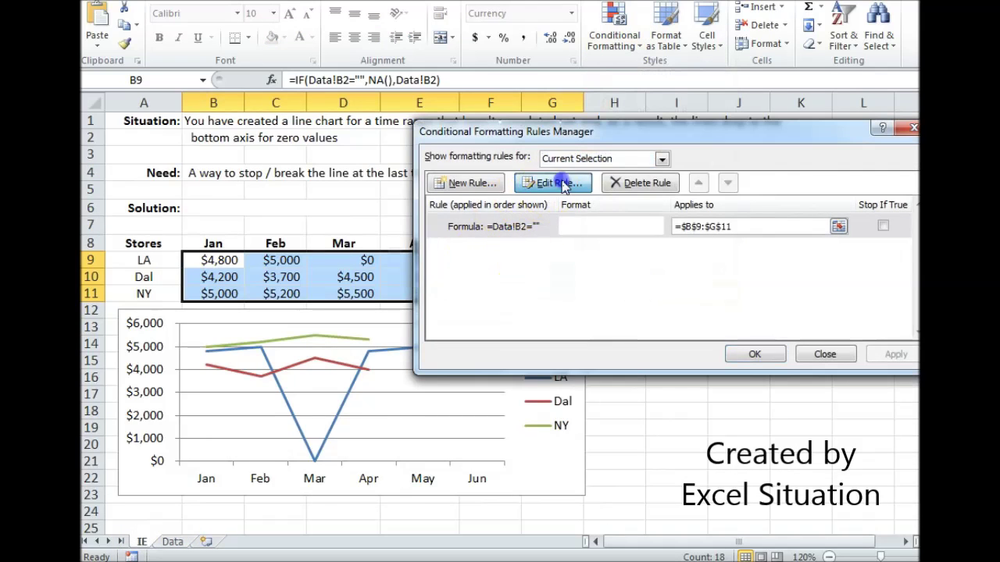
pyautogui.click(553, 183)
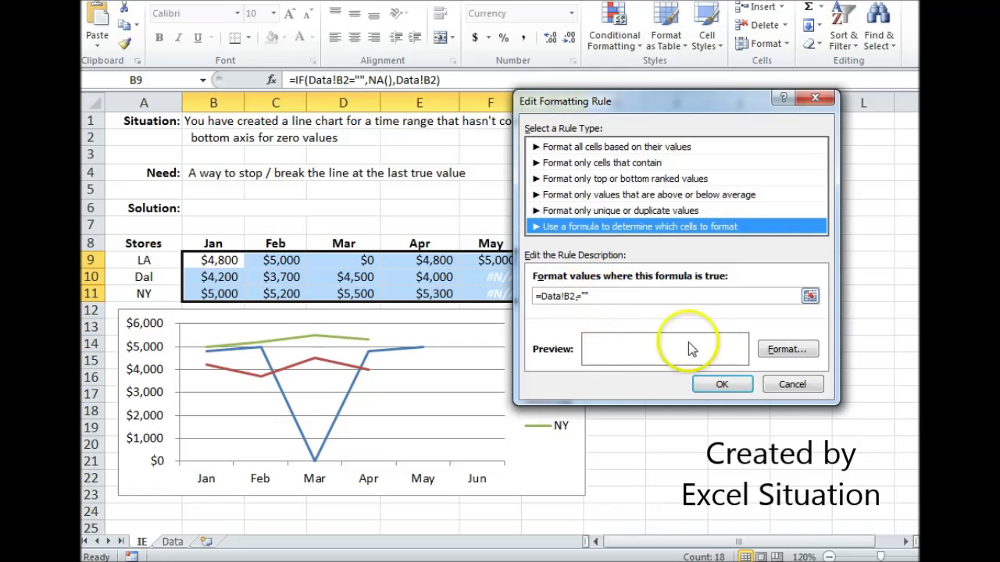
pyautogui.click(785, 349)
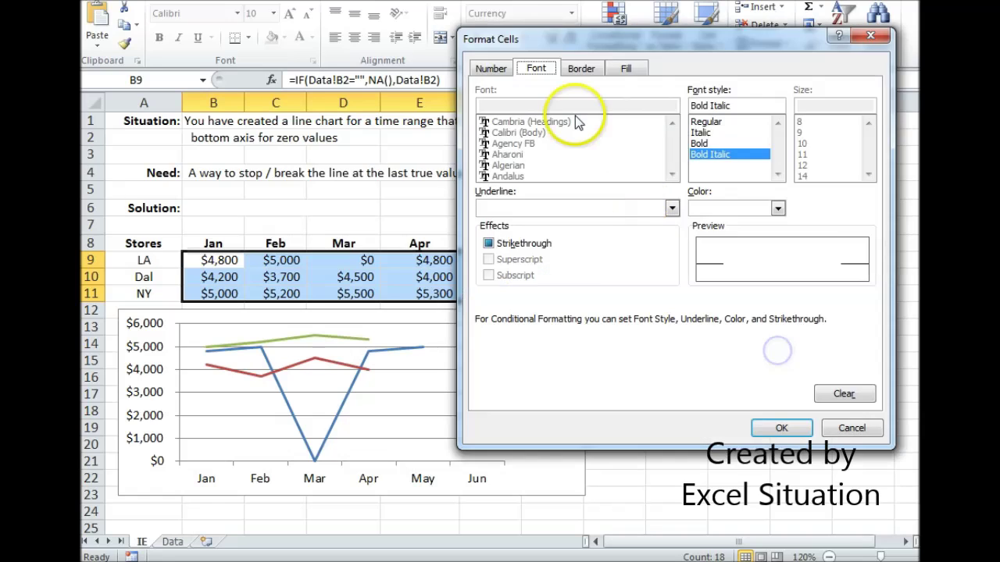
pyautogui.click(714, 208)
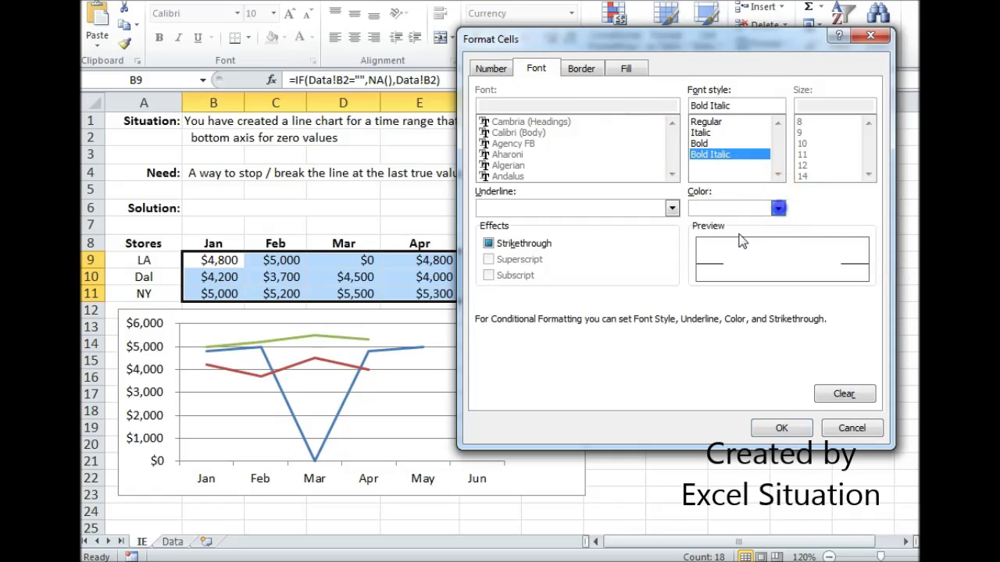
pyautogui.click(700, 260)
pyautogui.click(781, 428)
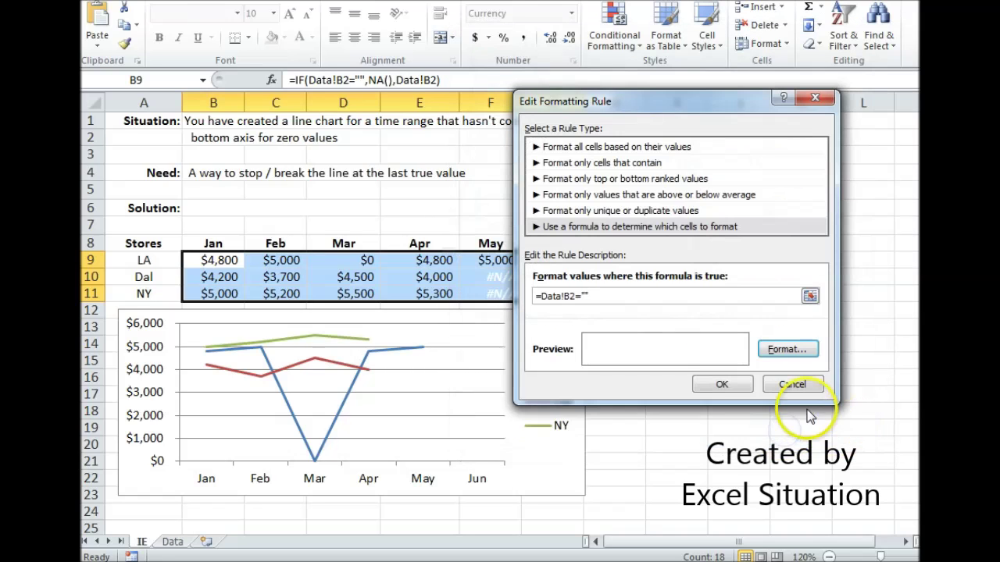
pyautogui.click(716, 384)
pyautogui.click(754, 353)
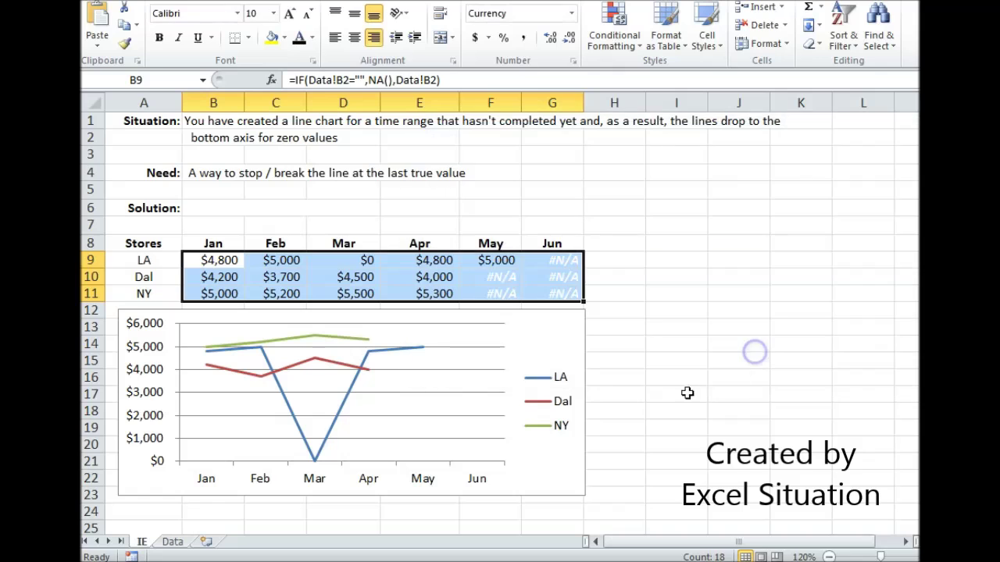
pyautogui.click(681, 393)
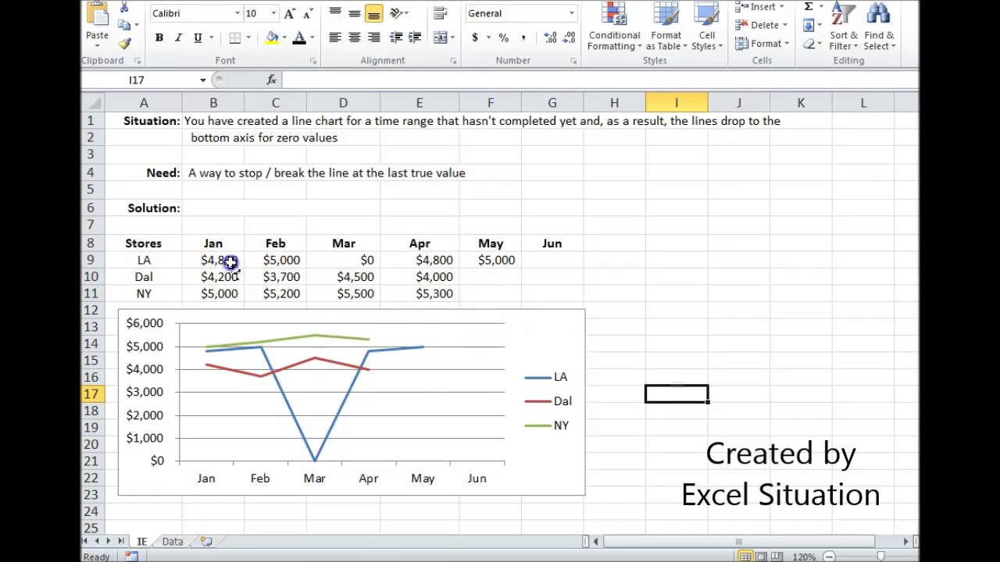
# Clear the conditional formatting rules from the table values B9:G11
pyautogui.moveTo(228, 260); pyautogui.dragTo(551, 294)
pyautogui.click(612, 47)
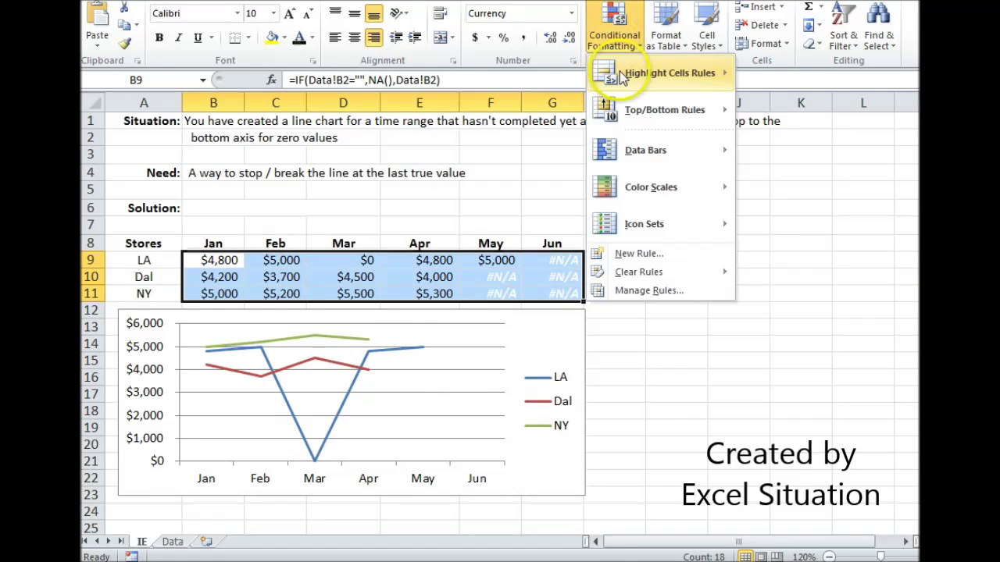
pyautogui.moveTo(664, 272)
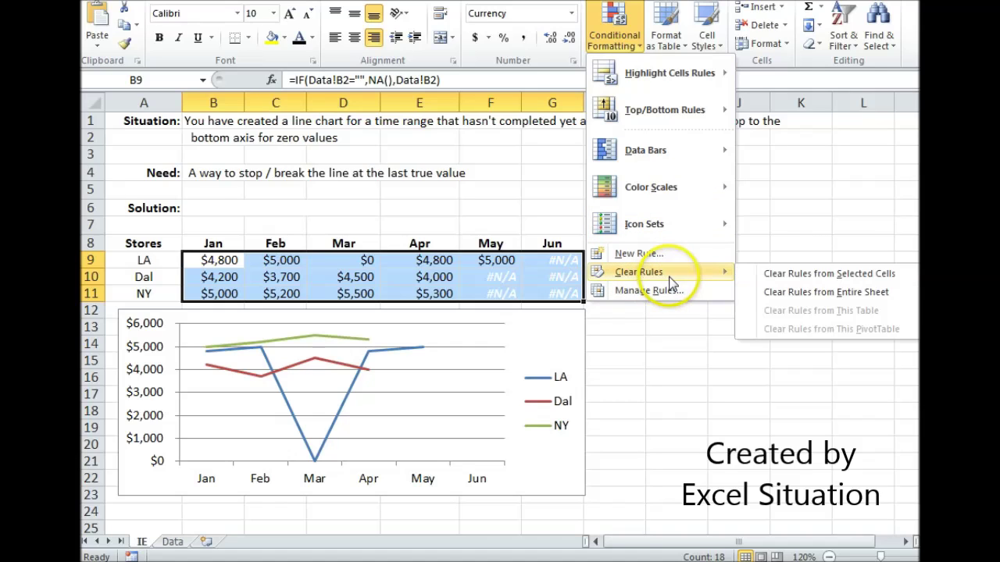
pyautogui.click(769, 275)
pyautogui.click(674, 342)
# Stretch the chart's top edge up to row 7 so it covers the store table
pyautogui.click(398, 312)
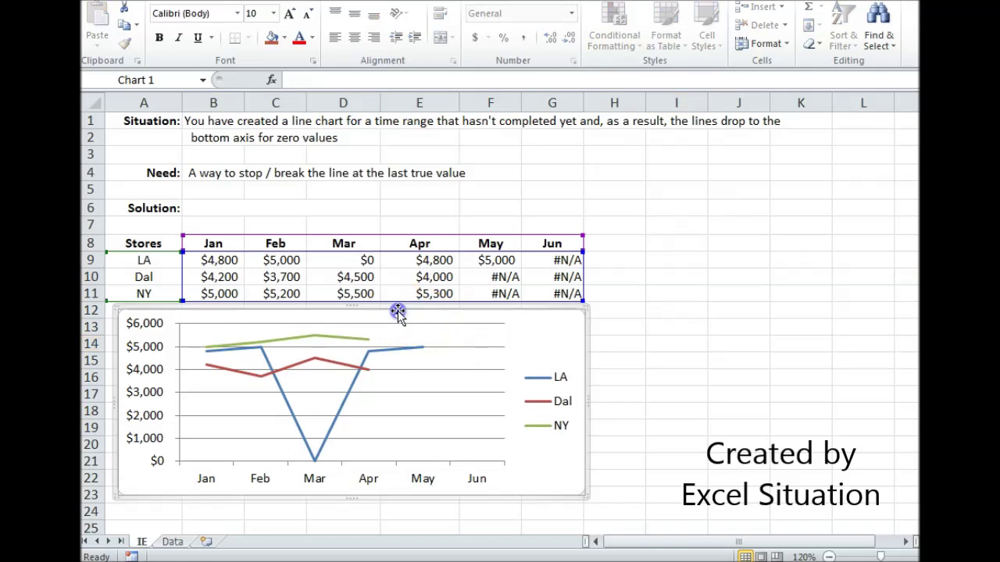
pyautogui.click(354, 307)
pyautogui.moveTo(354, 307); pyautogui.dragTo(357, 223)
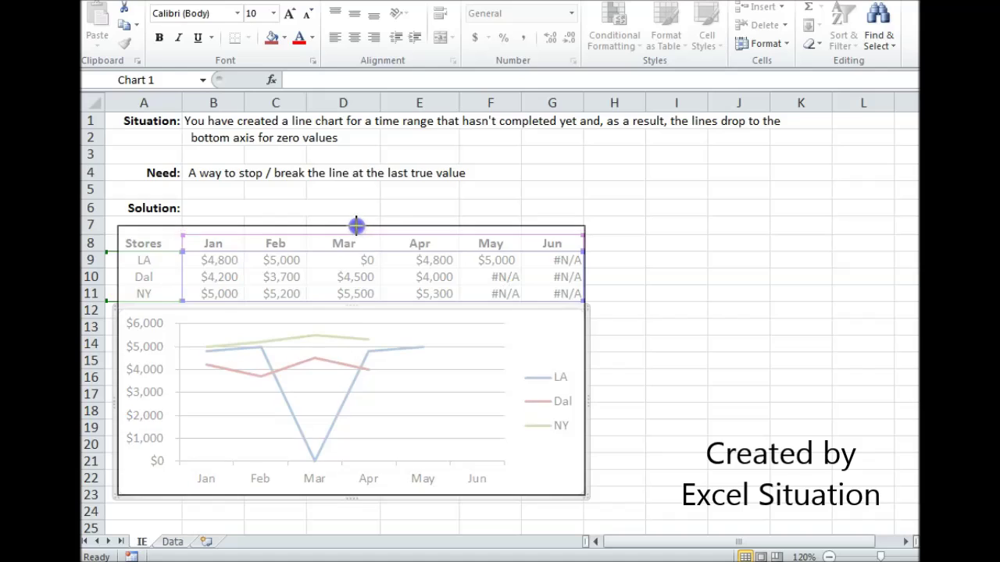
pyautogui.click(647, 378)
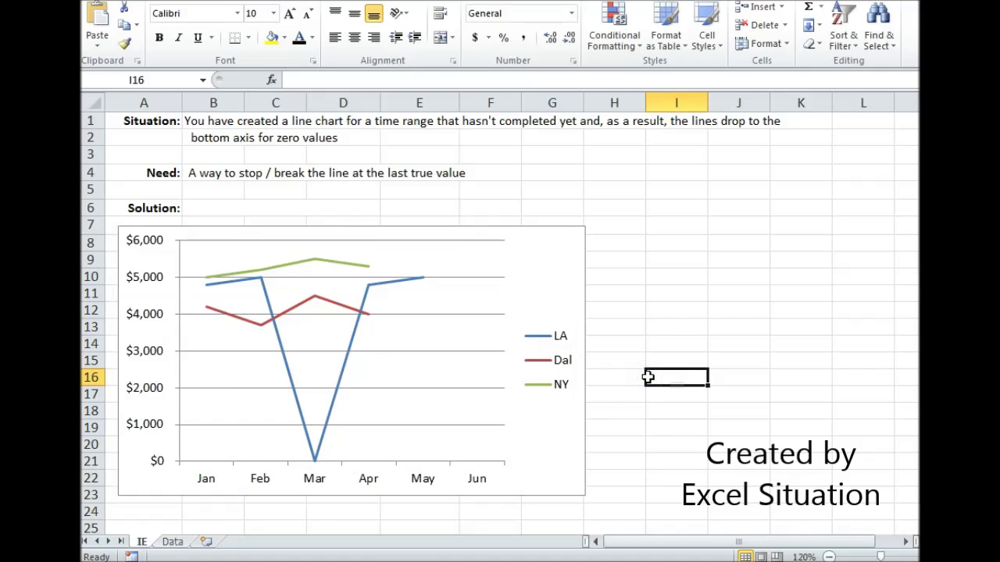
# Make the solution formula in B6 visible by changing its font colour to black
pyautogui.click(216, 207)
pyautogui.click(298, 37)
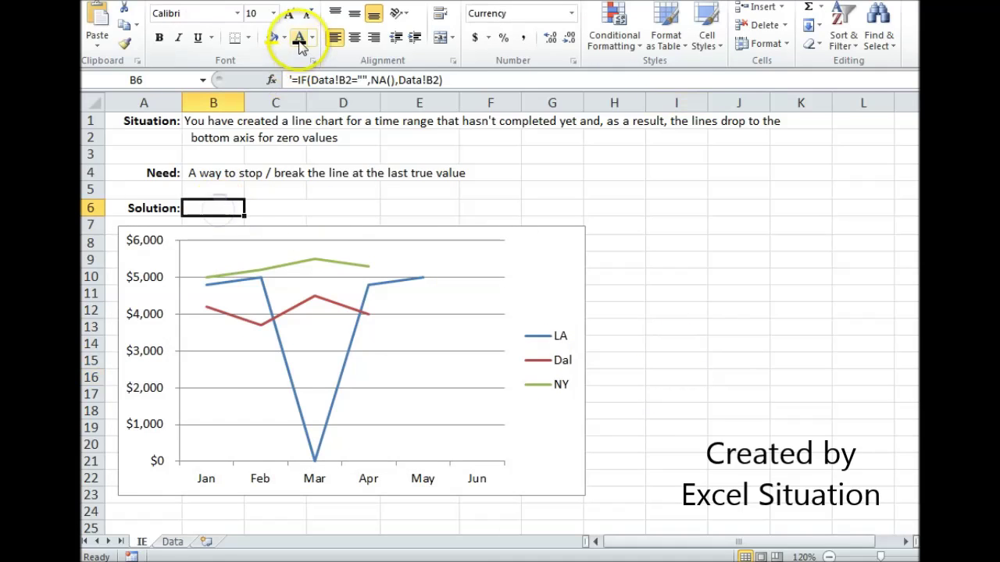
pyautogui.click(138, 173)
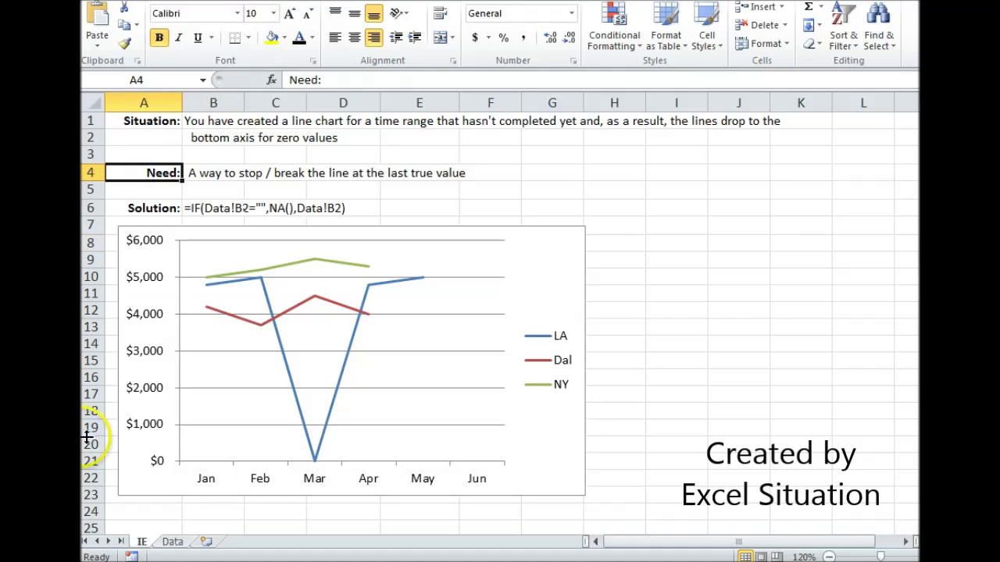